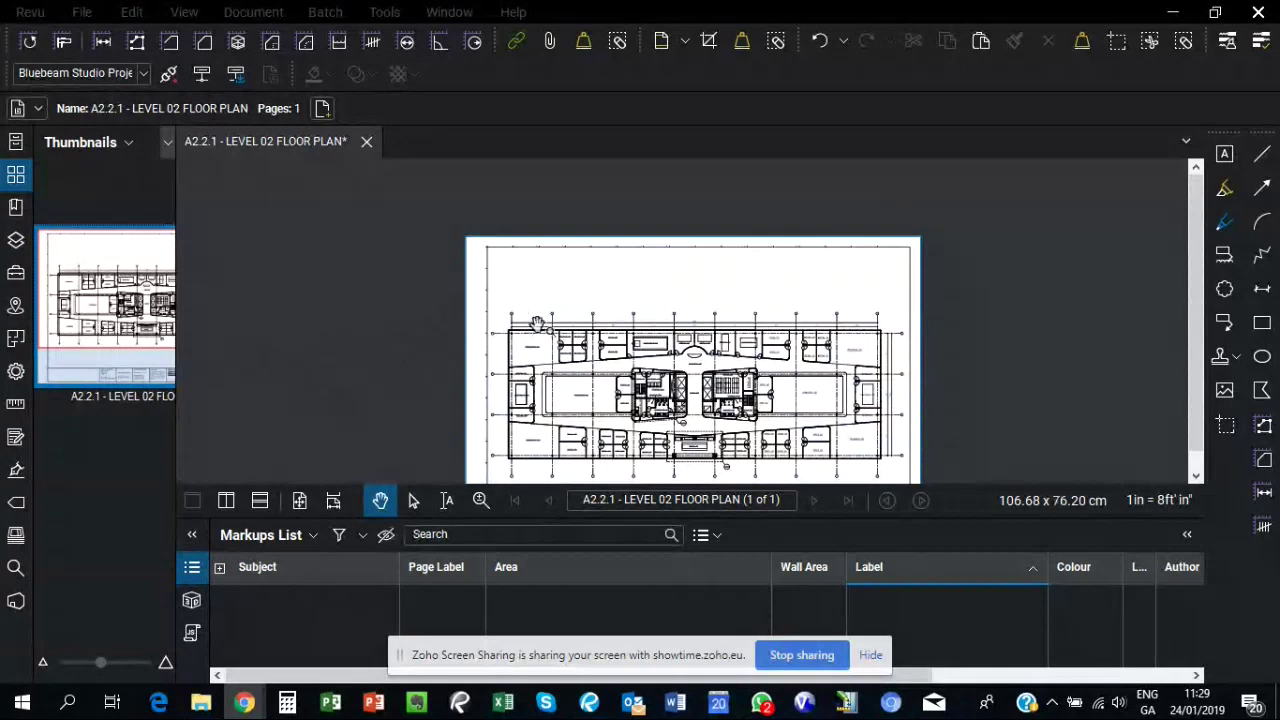
Zoom in on the top-left rooms and gridlines of the A2.2.1 Level 02 plan.
scroll(537, 325, "up", 3)
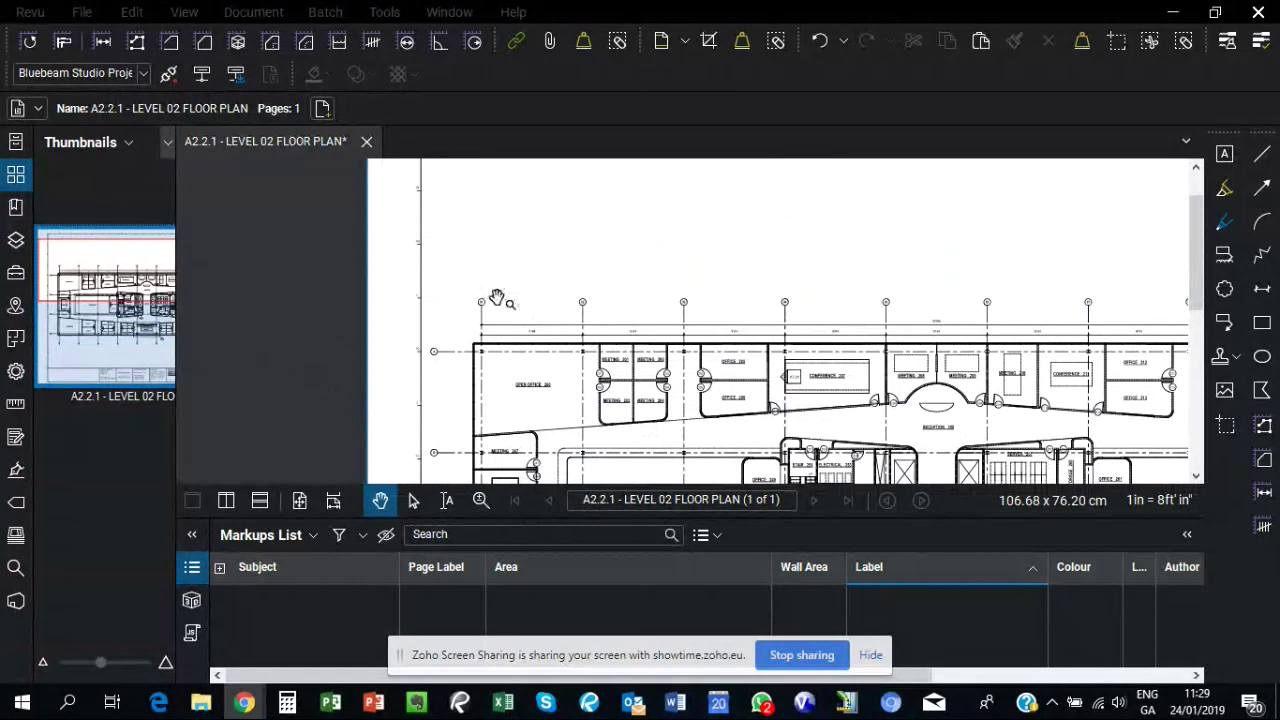
scroll(497, 300, "up", 5)
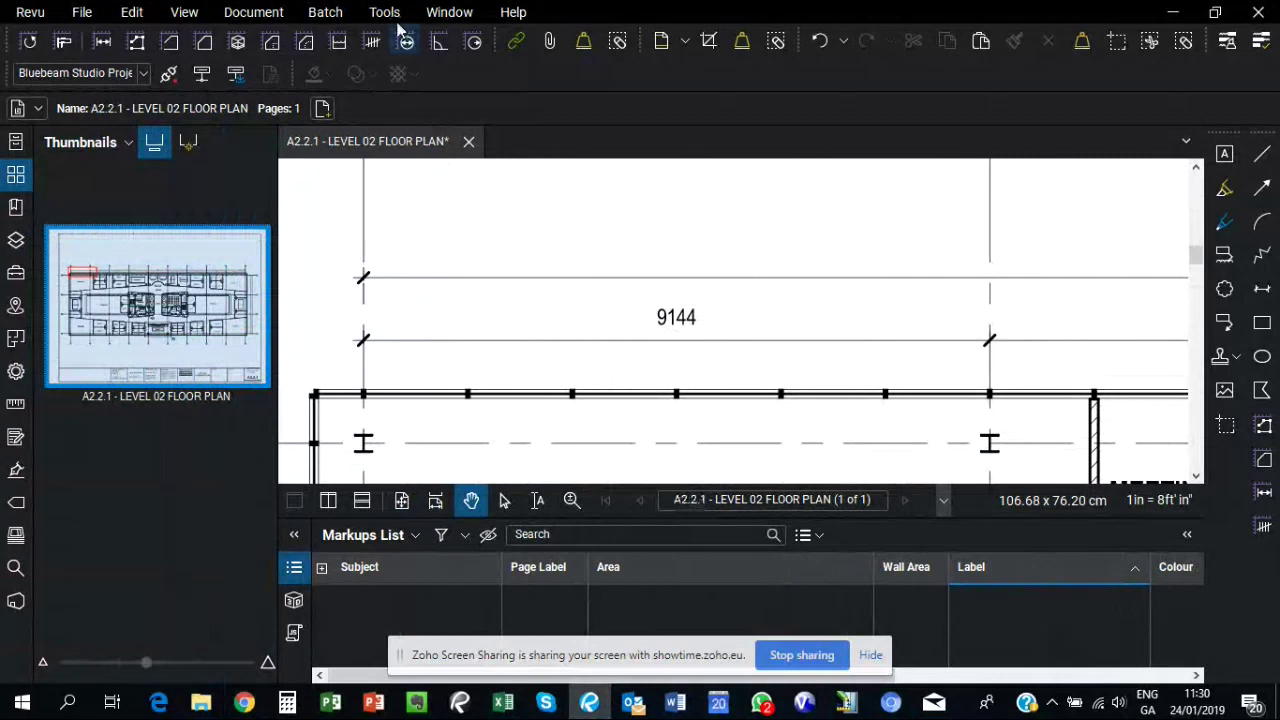
Calibrate the 9144 dimension span to 9.1432 metres.
left_click(990, 340)
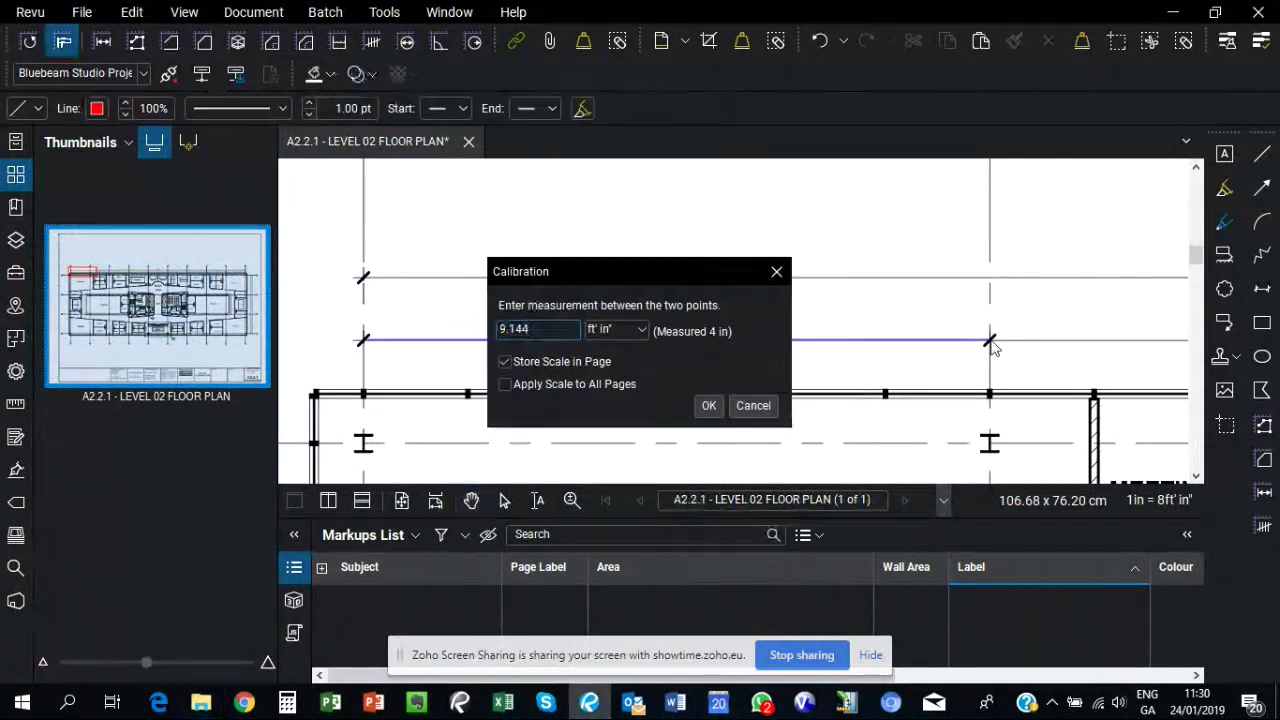
left_click(640, 330)
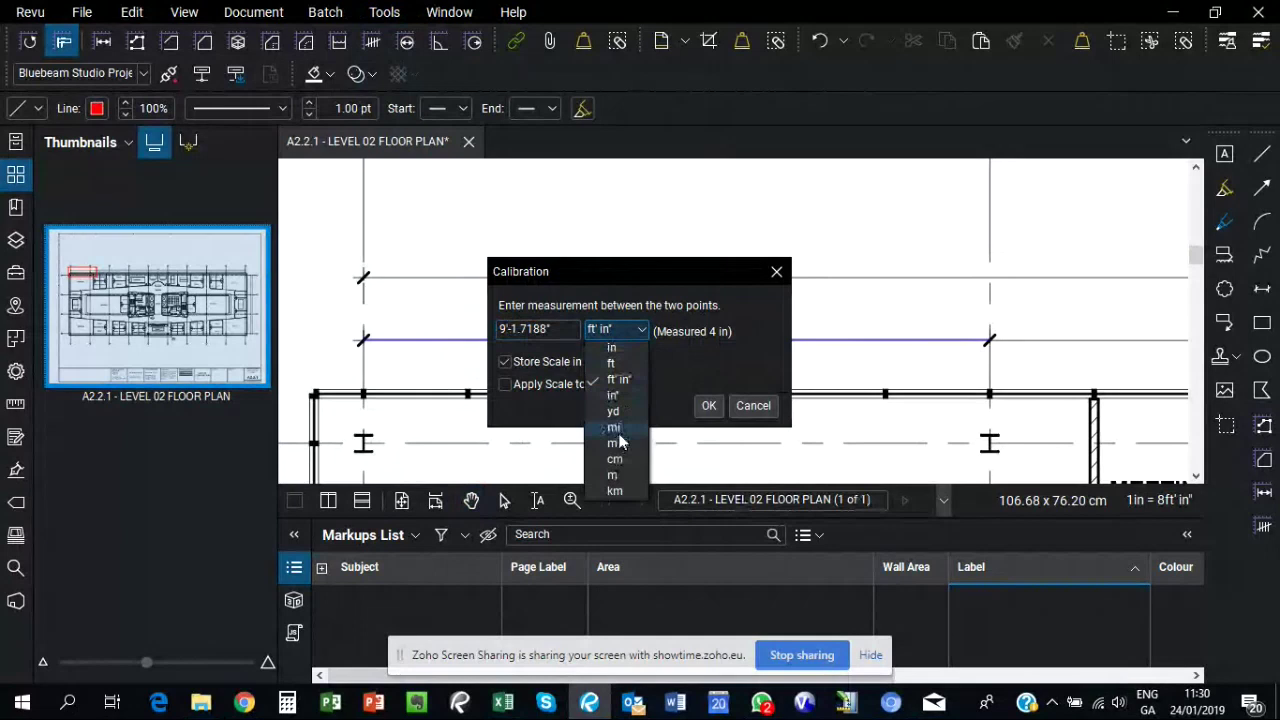
left_click(615, 475)
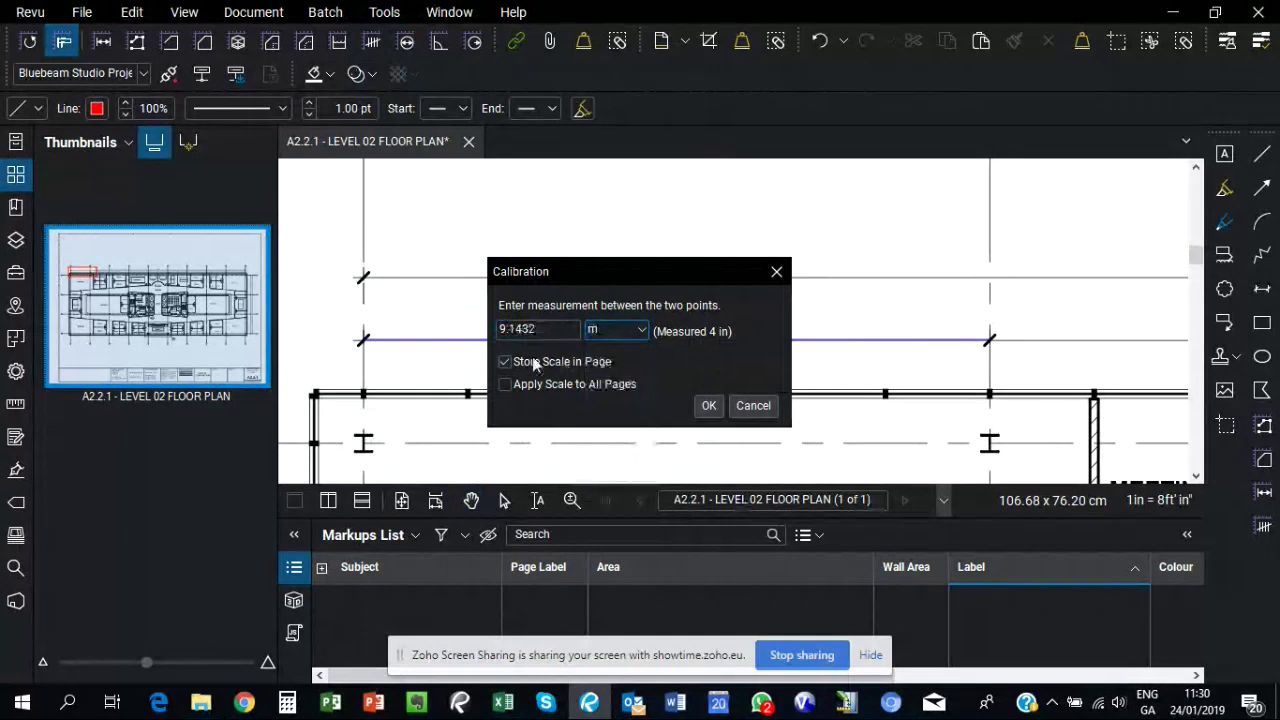
left_click(707, 405)
key("shift+alt+l")
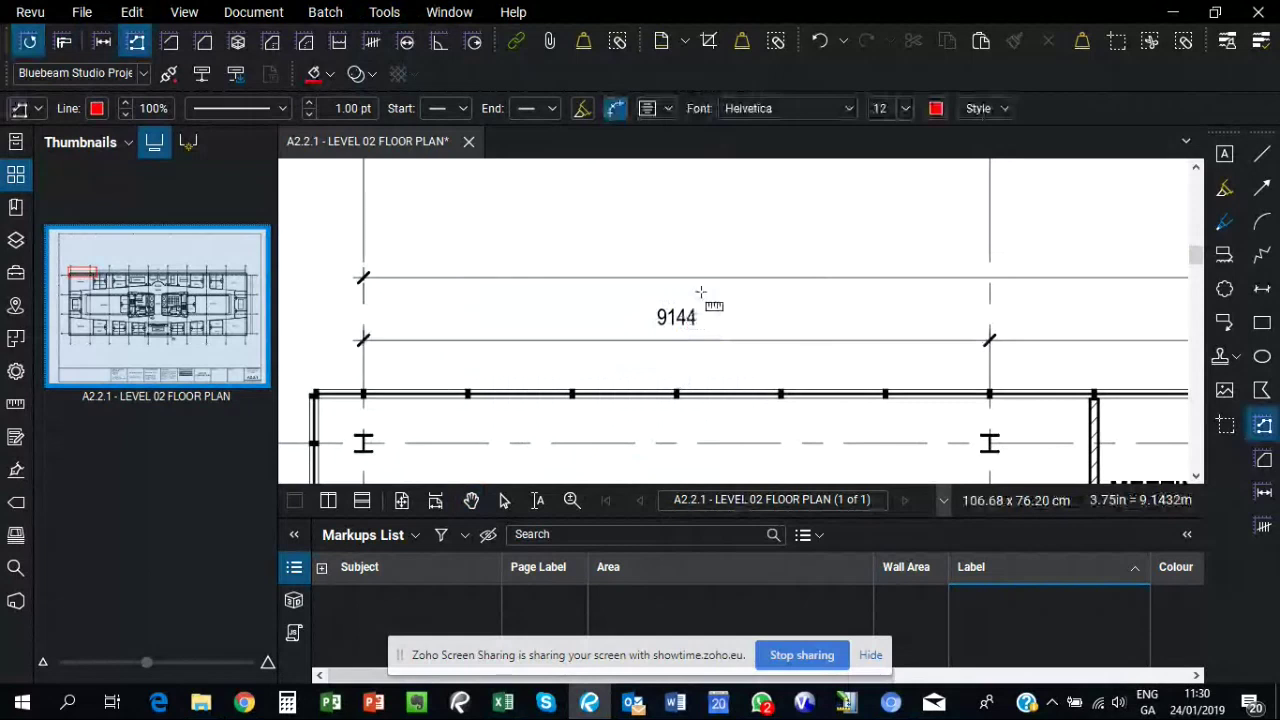
Zoom out and choose polyline length measuring from the Tools menu.
scroll(701, 292, "down", 3)
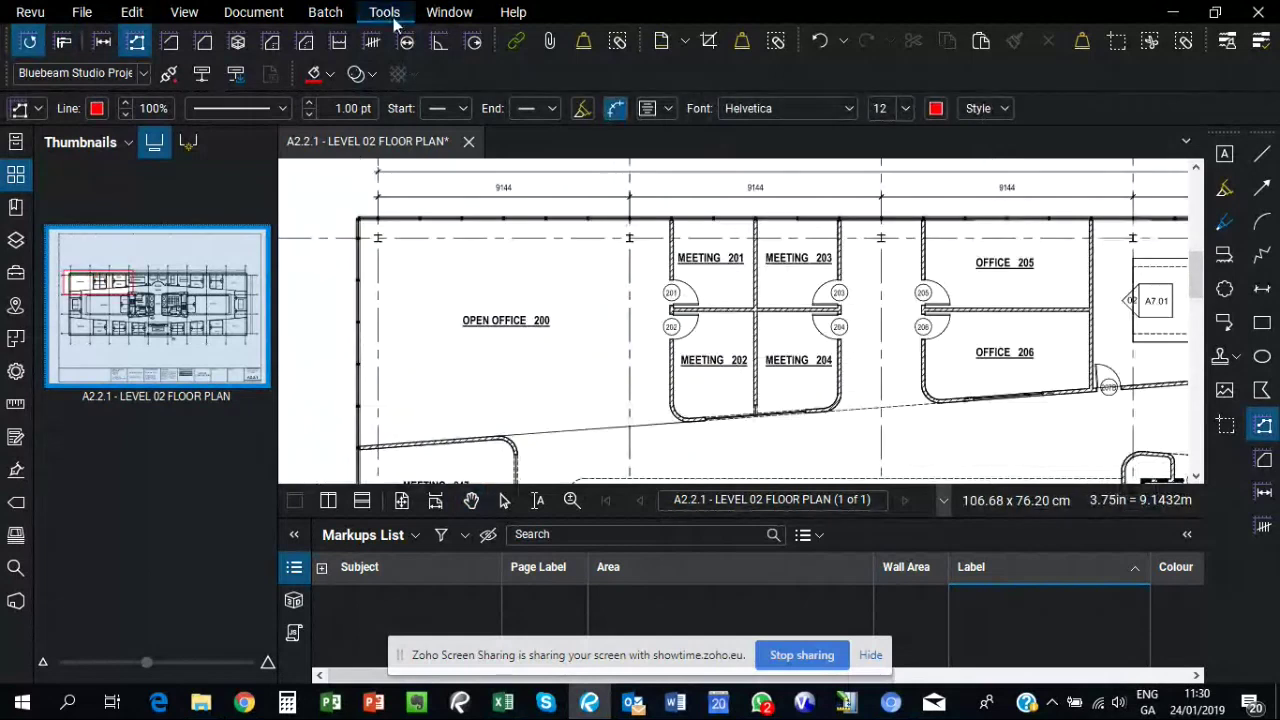
left_click(394, 17)
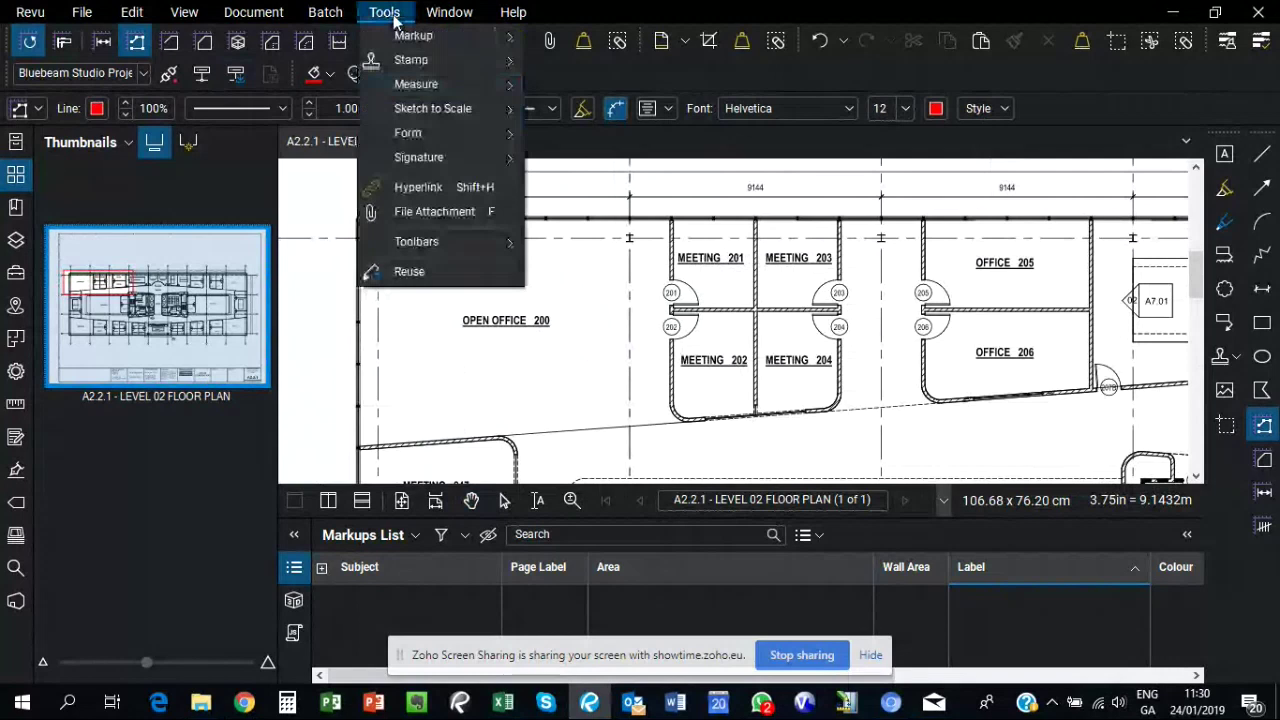
mouse_move(416, 84)
left_click(693, 137)
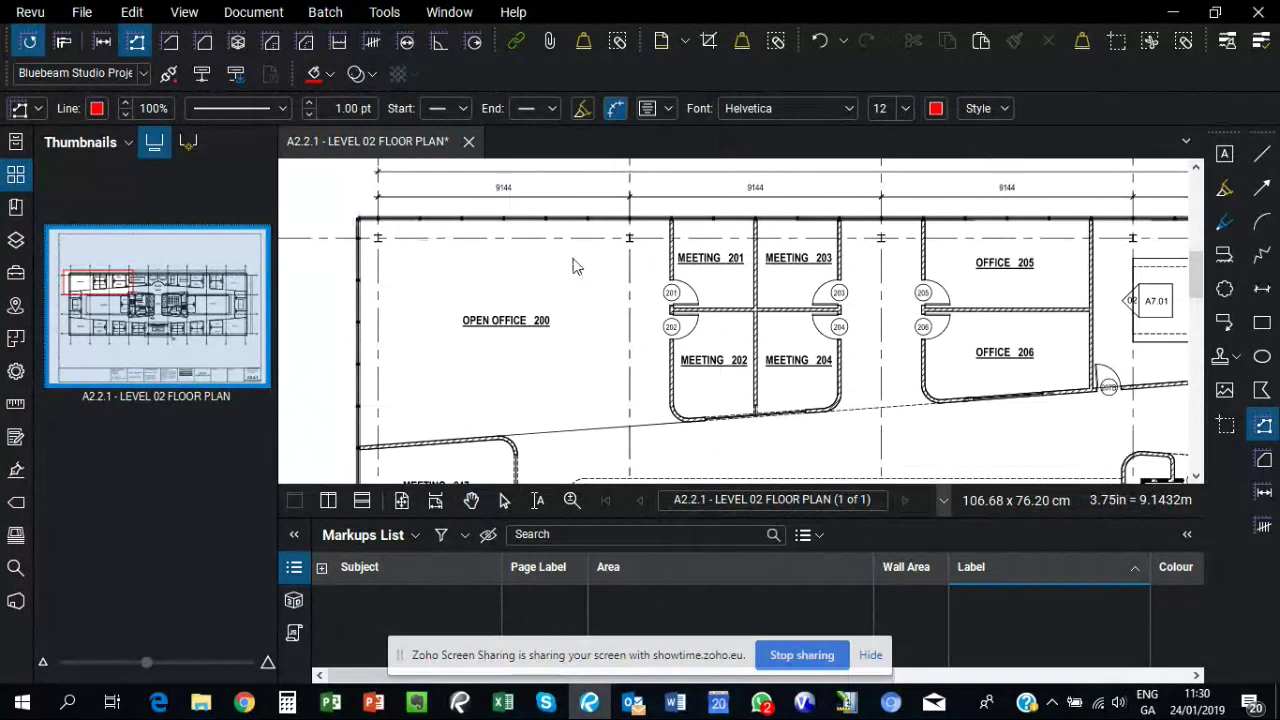
Trace Office 206's corners and curved wall as a 17.796 sq m area measurement.
scroll(1138, 367, "up", 5)
key("shift+alt+a")
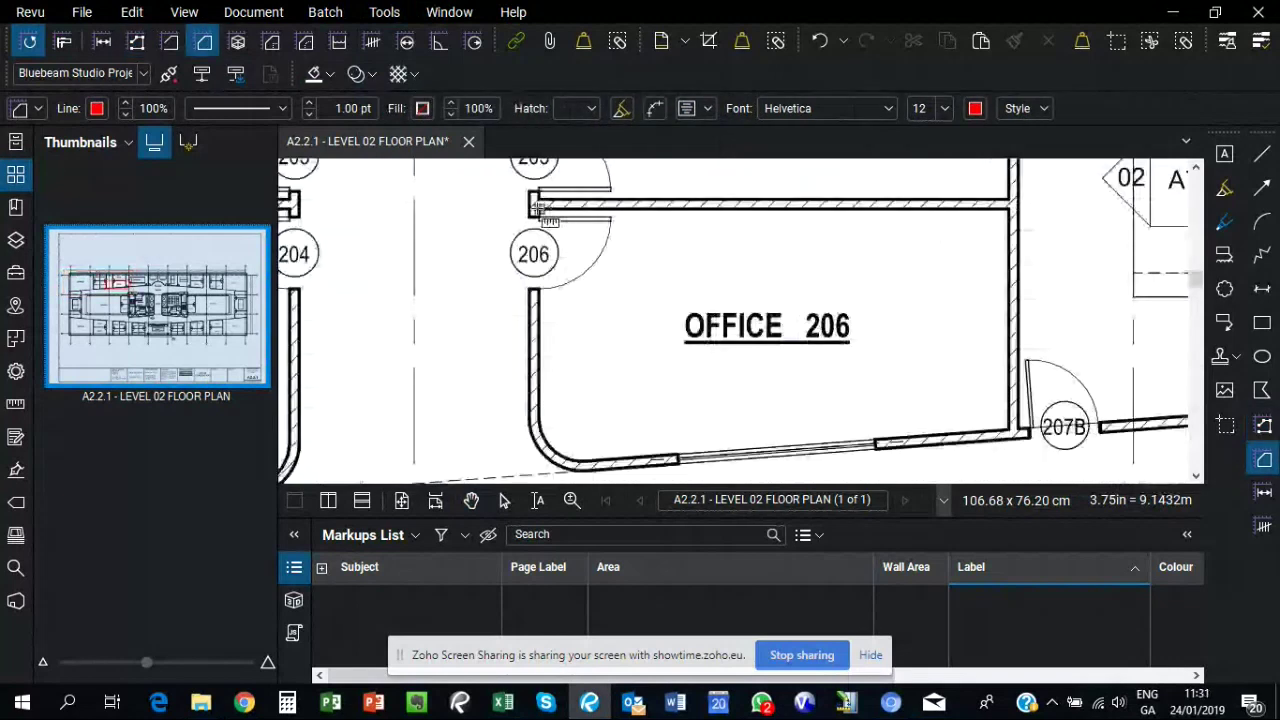
left_click(537, 206)
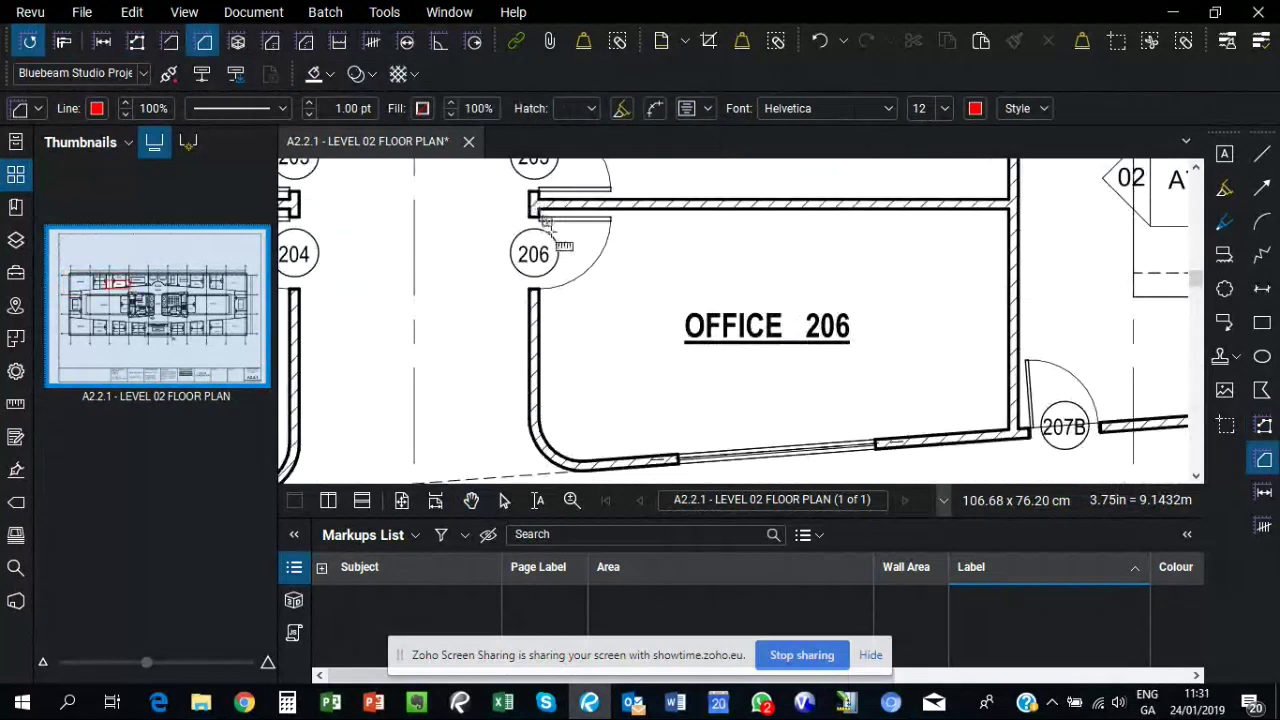
left_click(1010, 208)
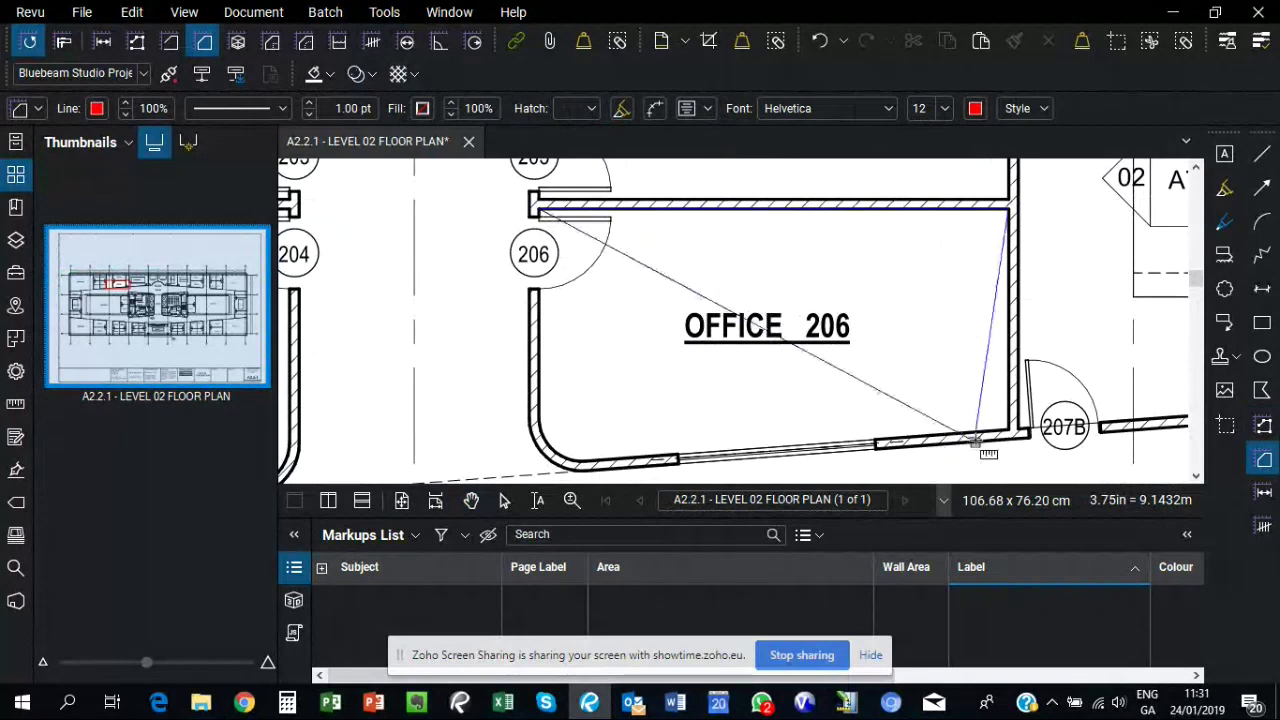
left_click(1008, 424)
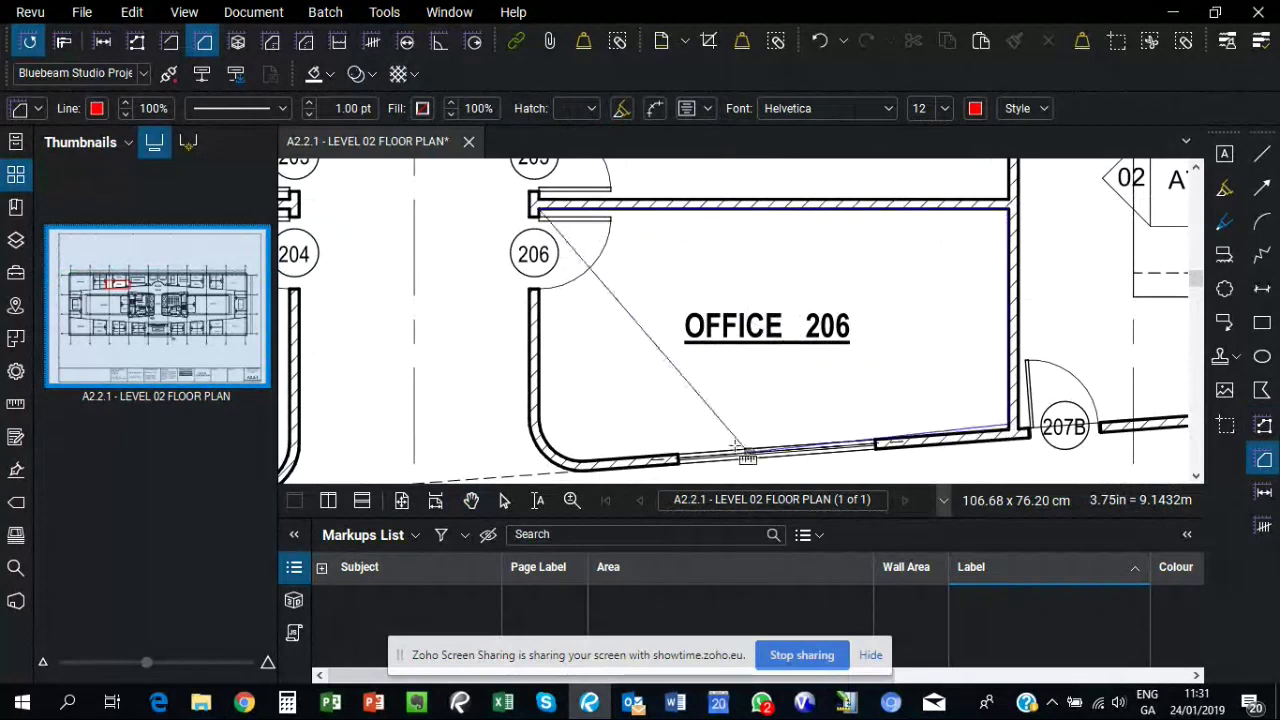
scroll(700, 455, "down", 1)
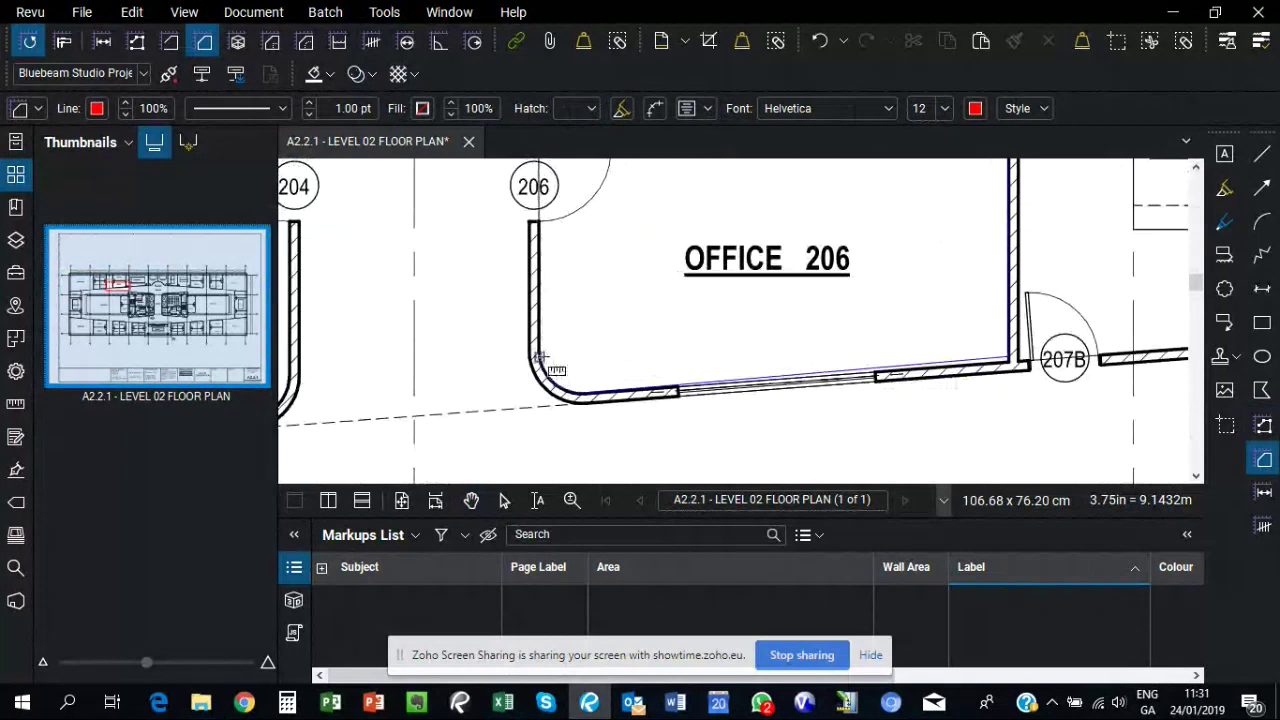
left_click(540, 357)
double_click(540, 357)
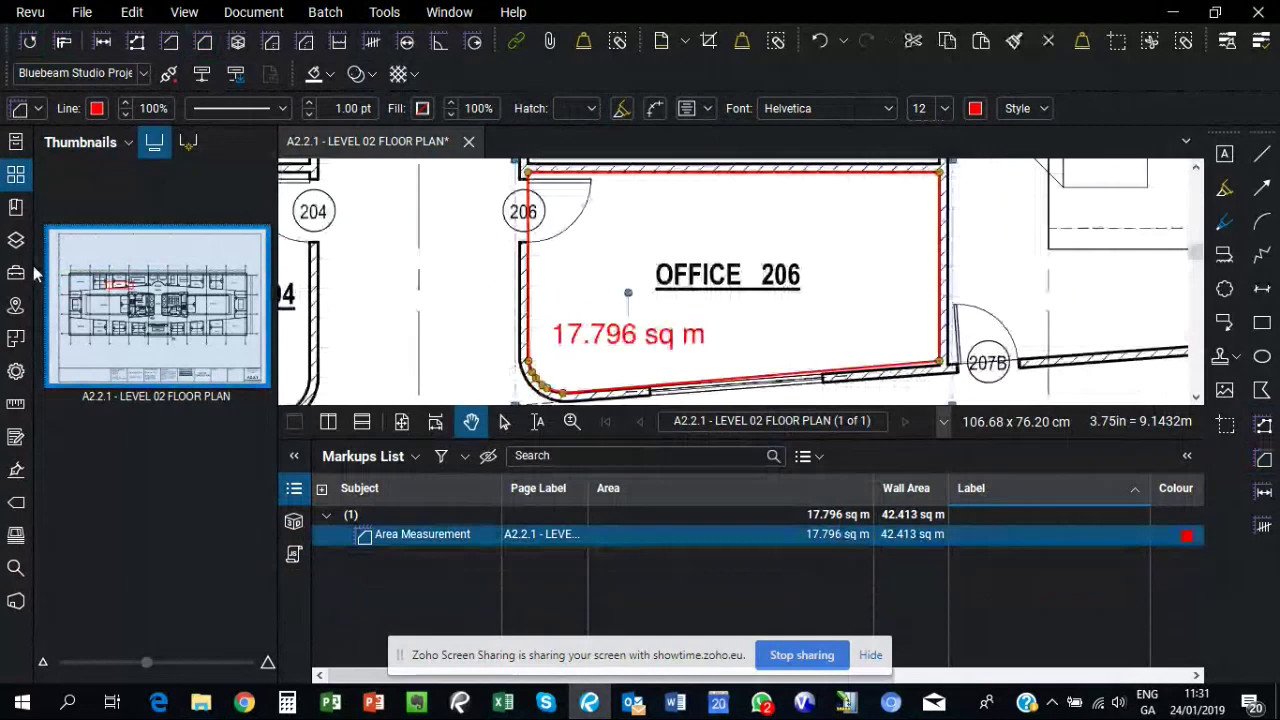
Label the area measurement 'Office 206' in its properties.
left_click(15, 371)
left_click(125, 260)
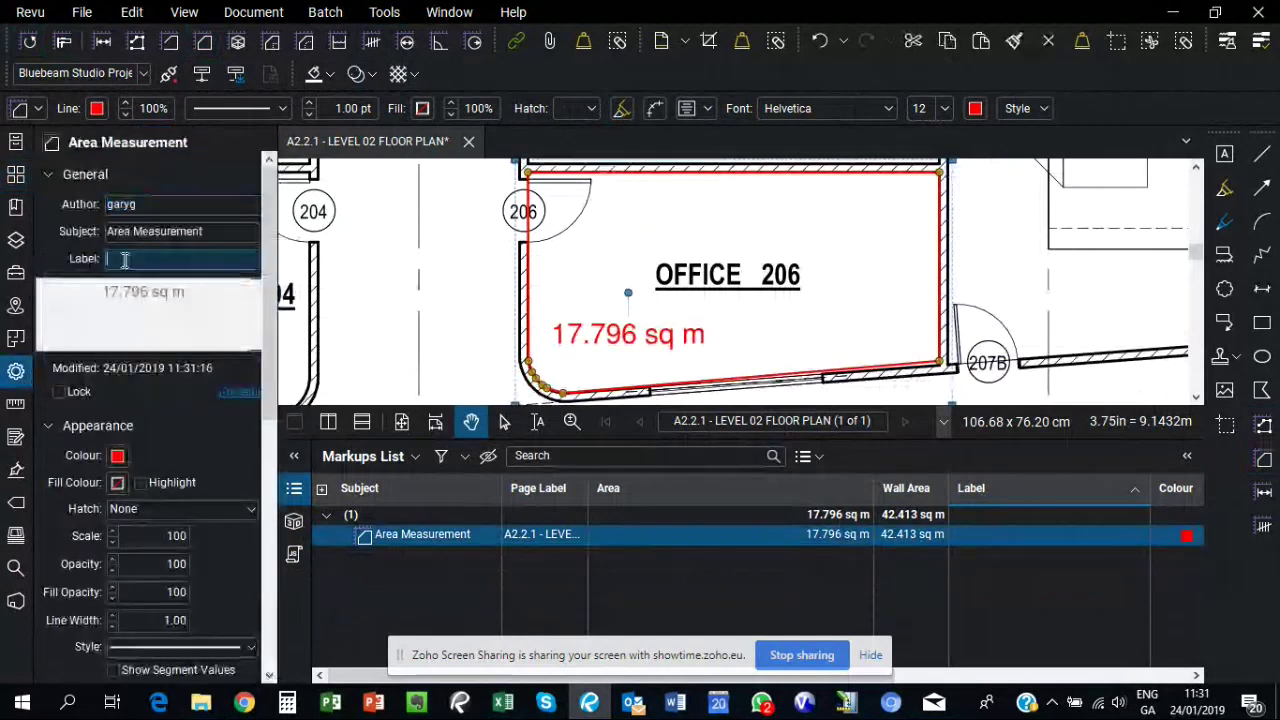
type("Office 206")
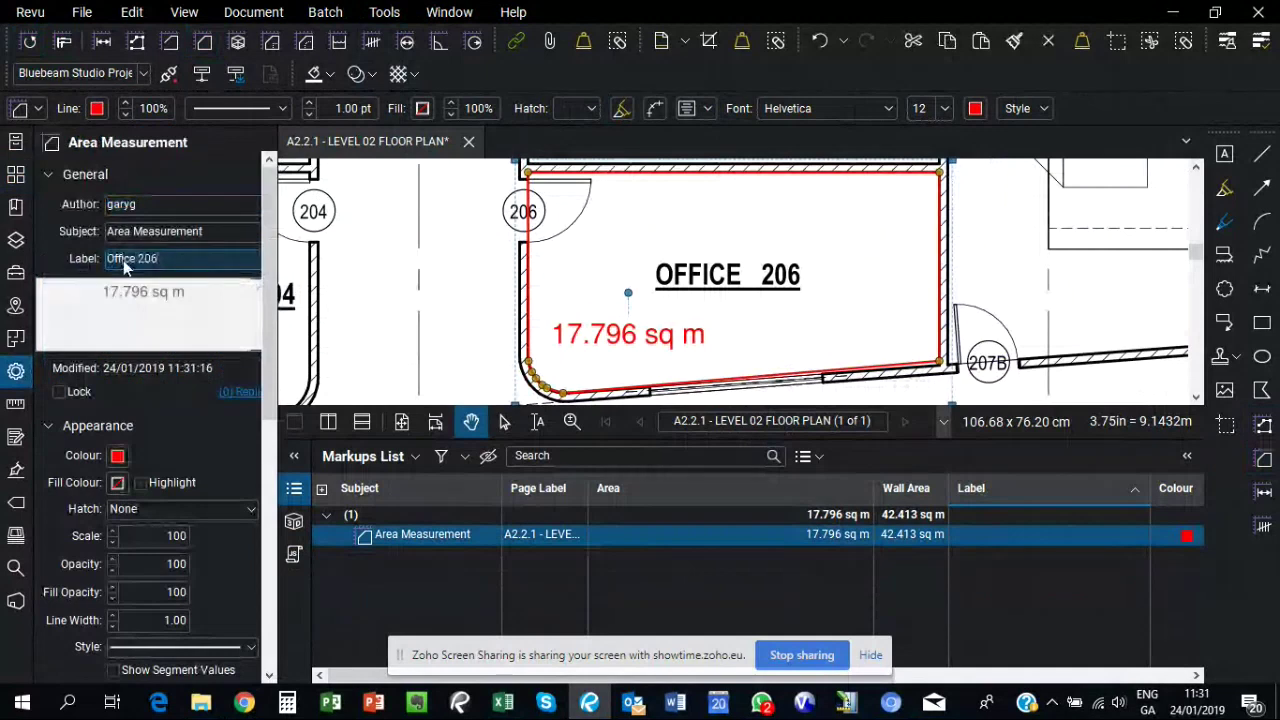
key("Return")
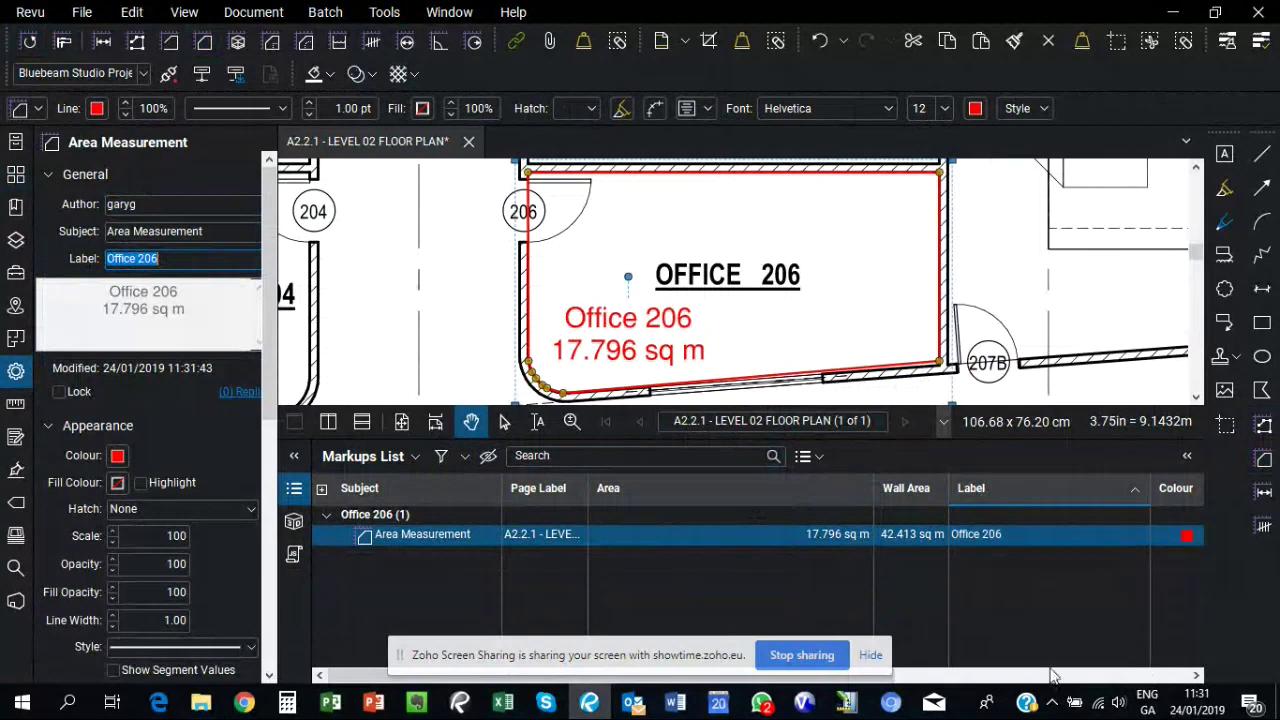
Widen the markups list Width column to show 5.974 m and narrow Length slightly.
left_click(946, 682)
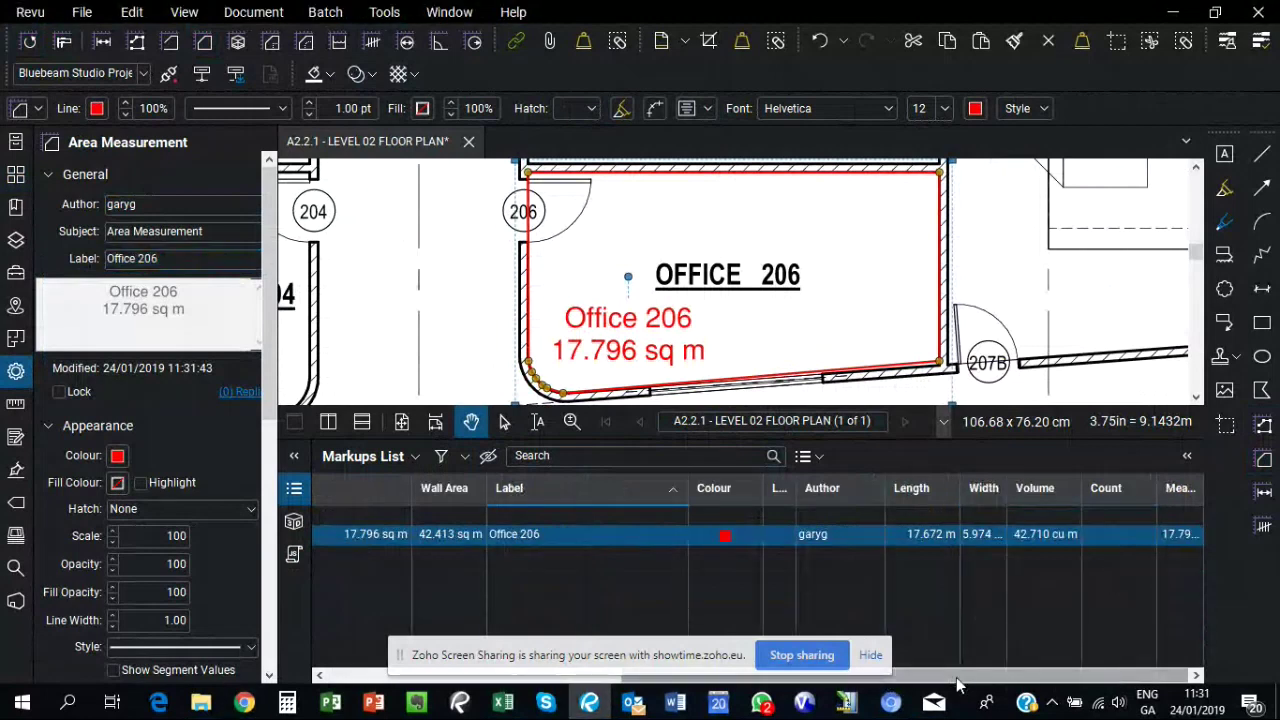
left_click_drag(1006, 488, 1052, 490)
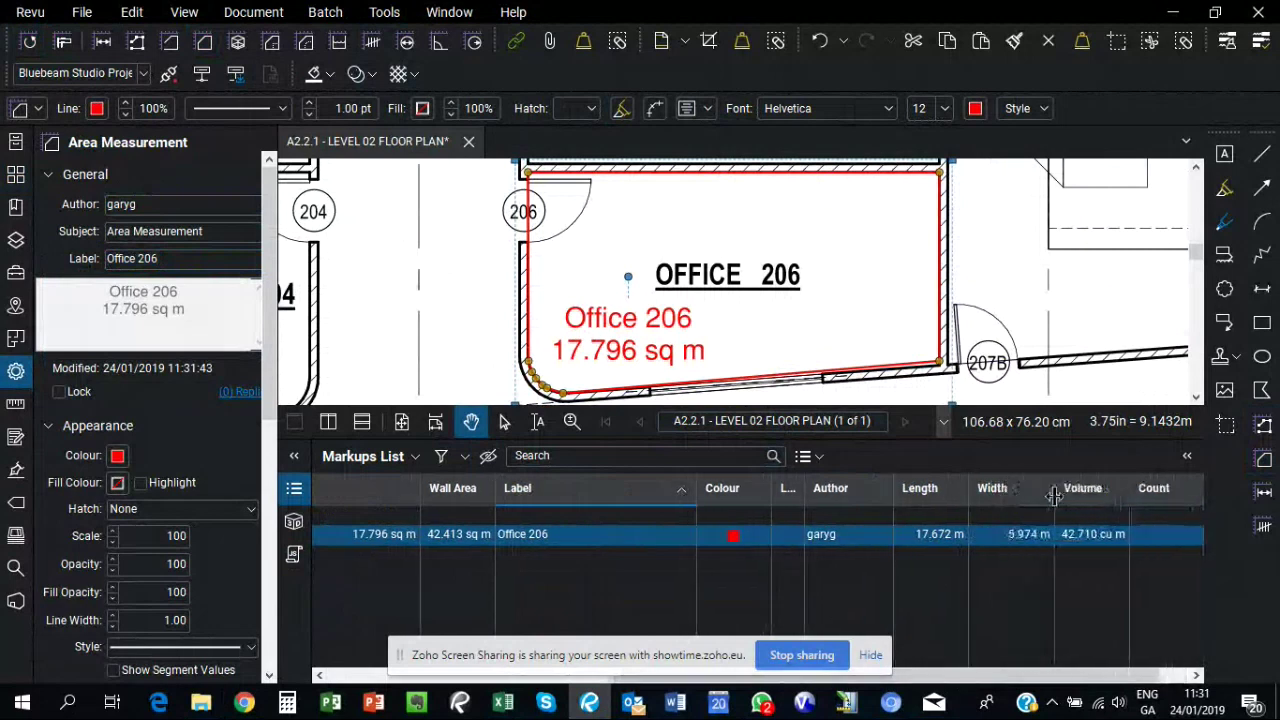
left_click_drag(967, 500, 953, 504)
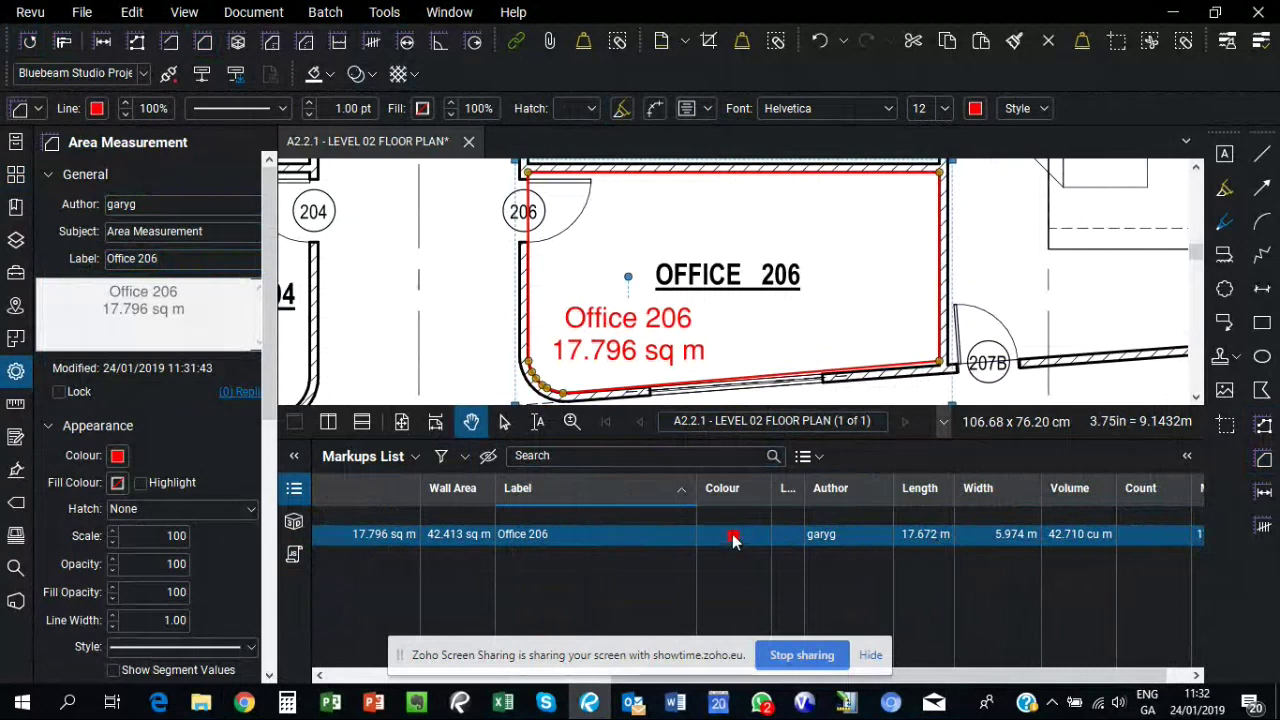
Give the Office 206 area a see-through yellow highlight fill with grid hatch.
left_click(117, 485)
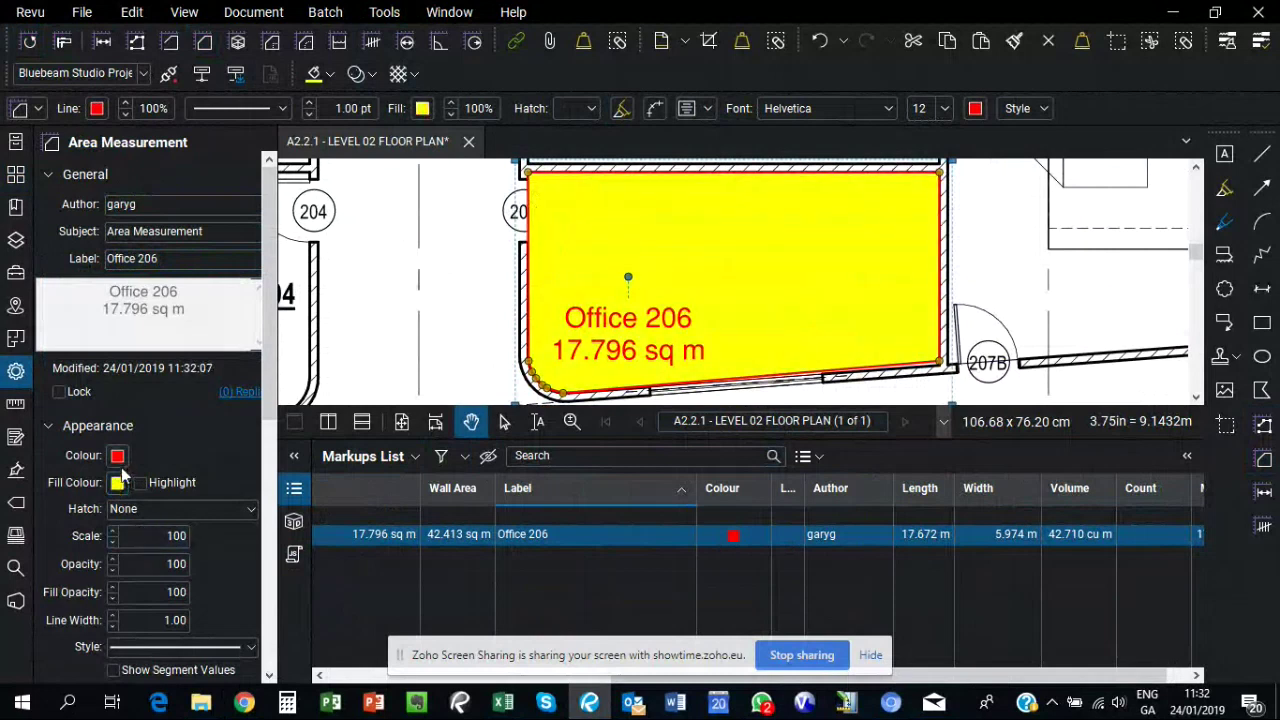
left_click(141, 483)
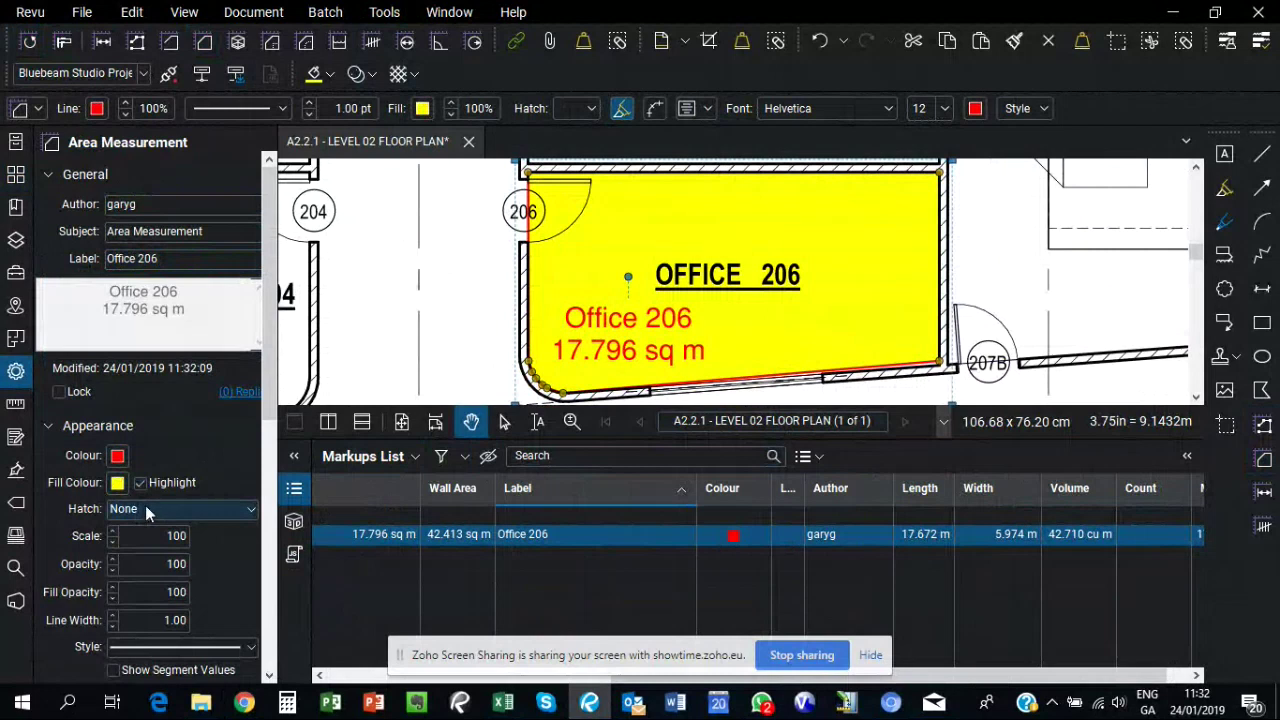
scroll(145, 505, "down", 1)
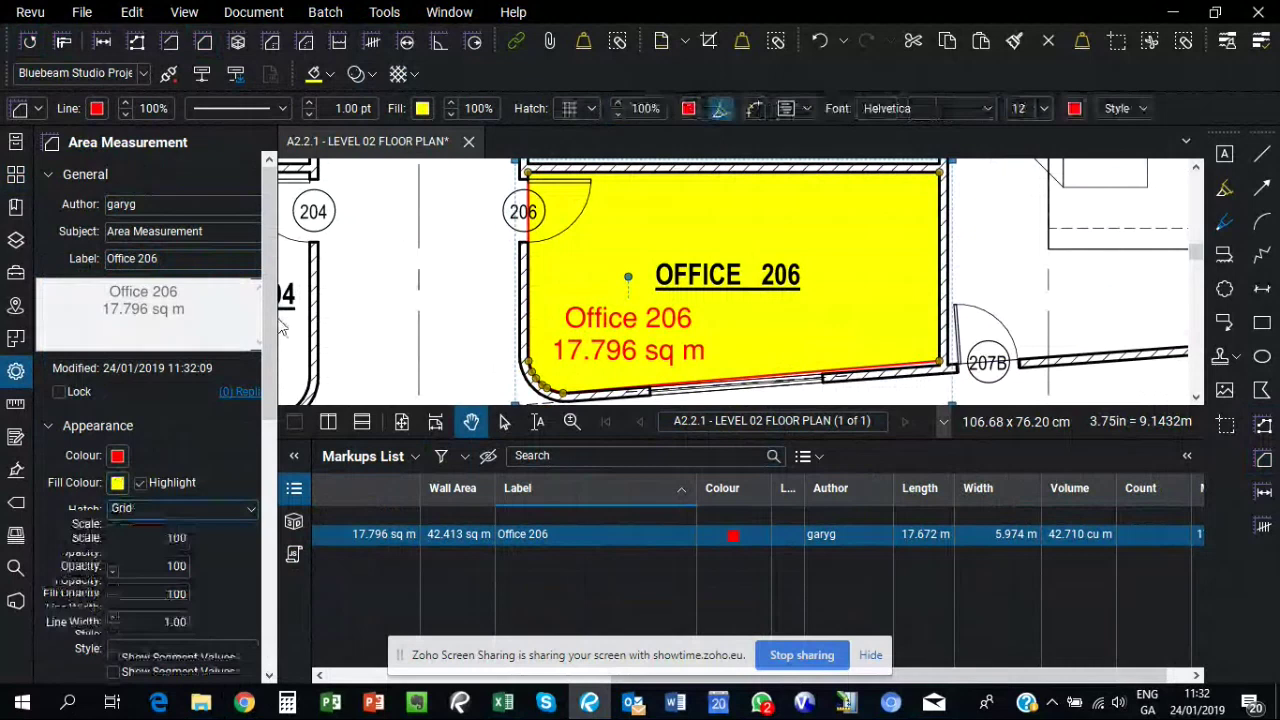
key("ctrl+2")
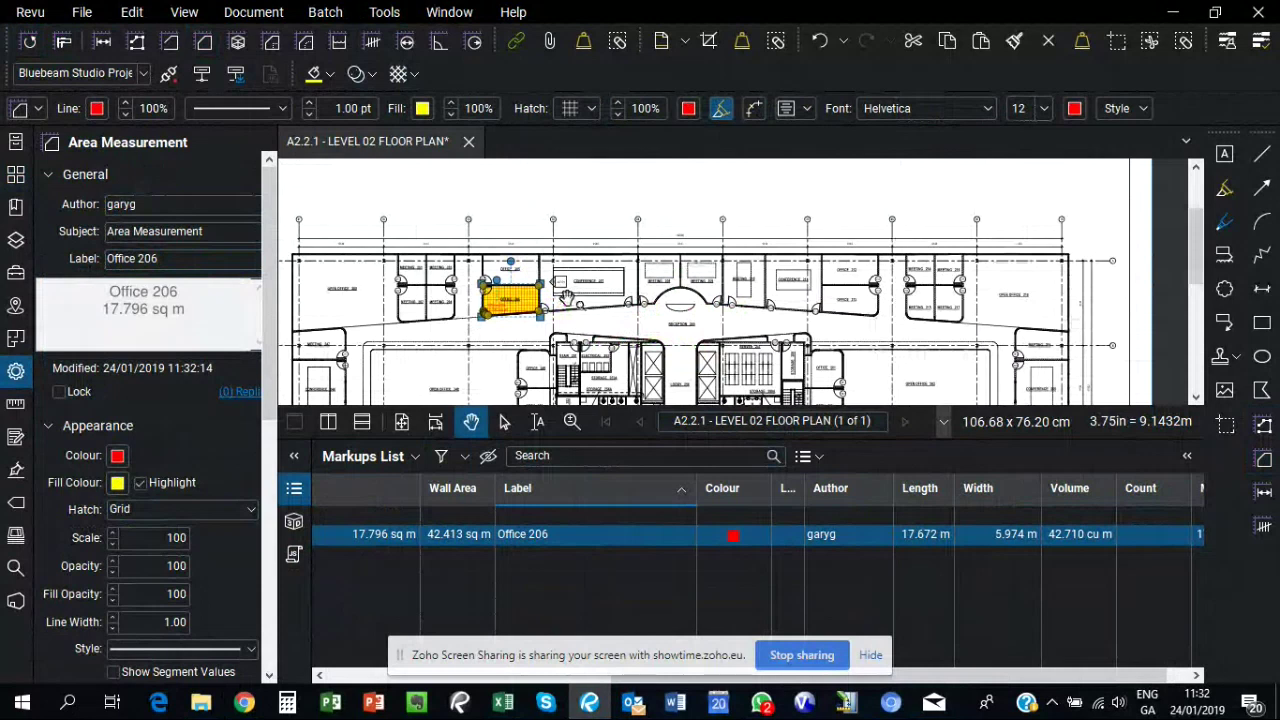
left_click(730, 534)
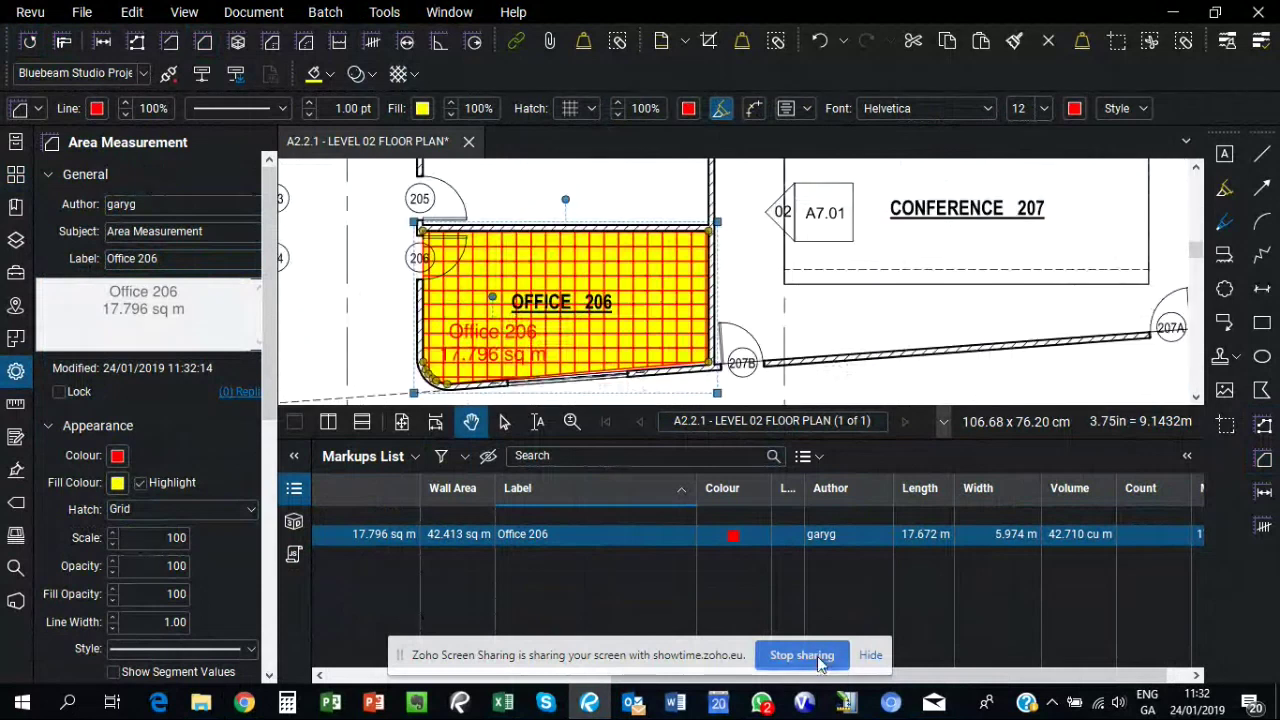